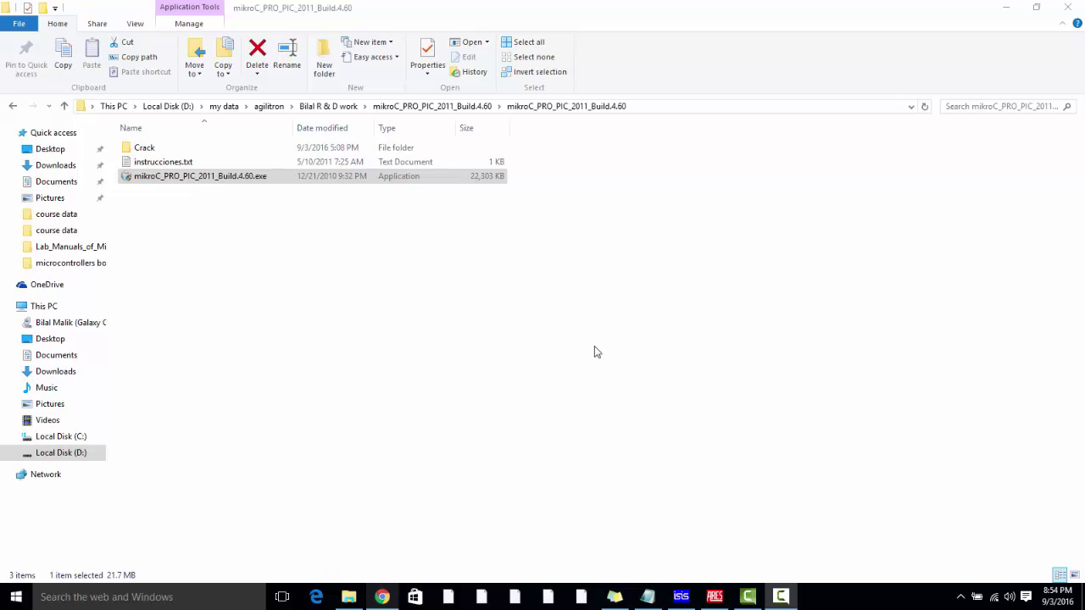
Step: Switch to Chrome and review the mikroC PRO for PIC product page on mikroe.com down to the compiler download section
click(382, 598)
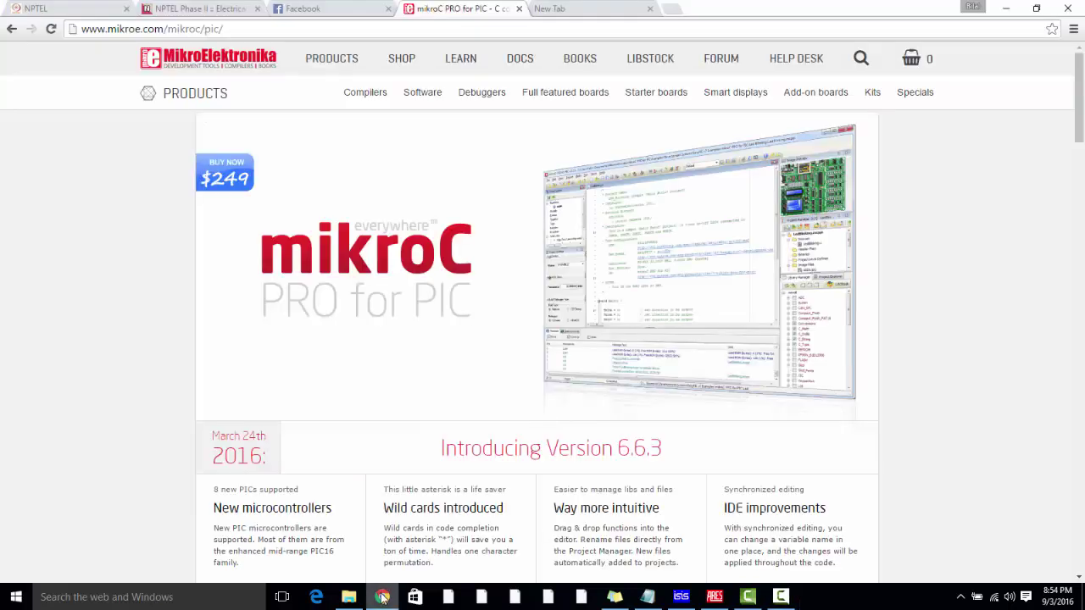
click(192, 31)
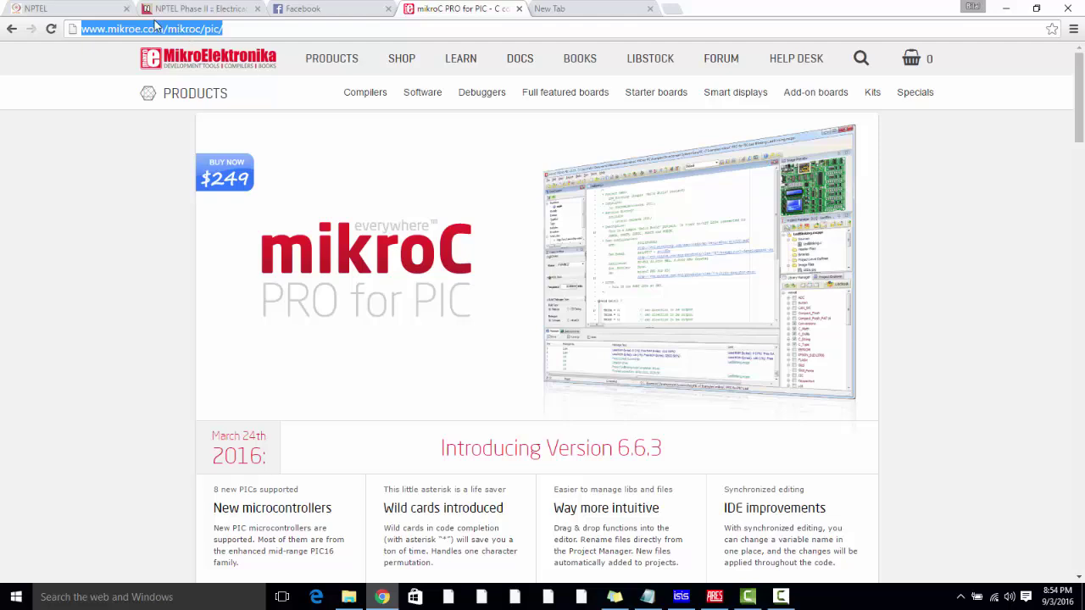
click(168, 30)
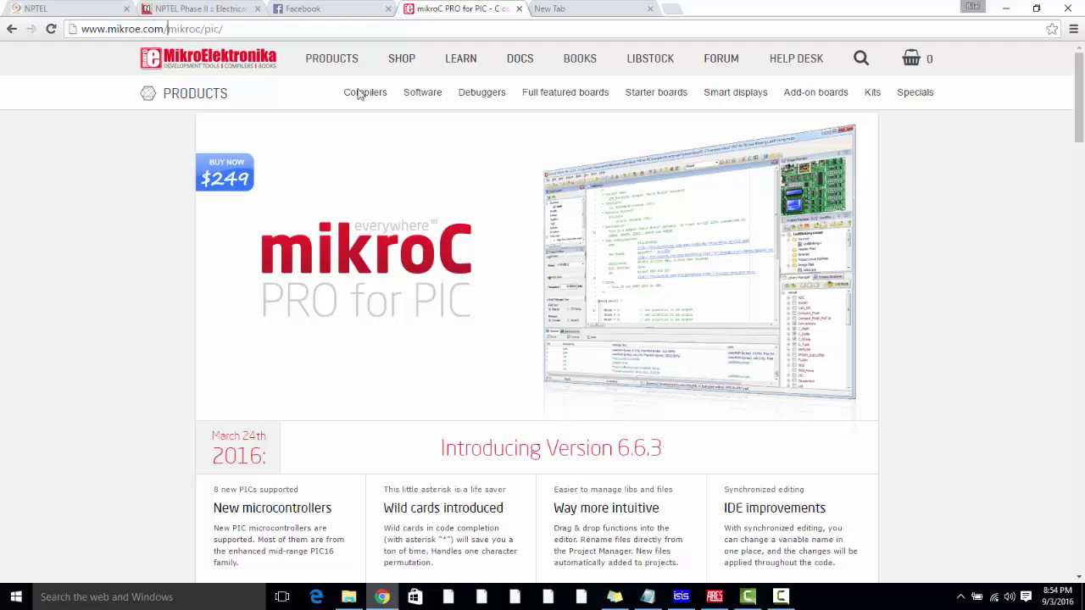
mouse_move(365, 93)
mouse_move(373, 121)
scroll(1083, 151, down, 4)
scroll(1082, 165, down, 1)
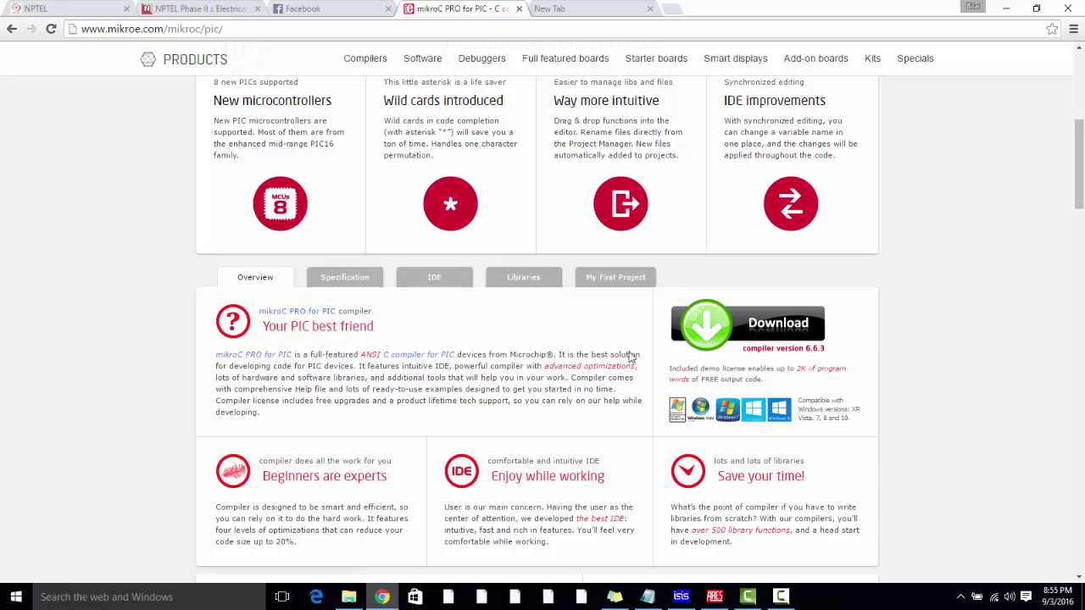
Step: Switch to File Explorer and launch the installer mikroC_PRO_PIC_2011_Build.4.60.exe
click(348, 597)
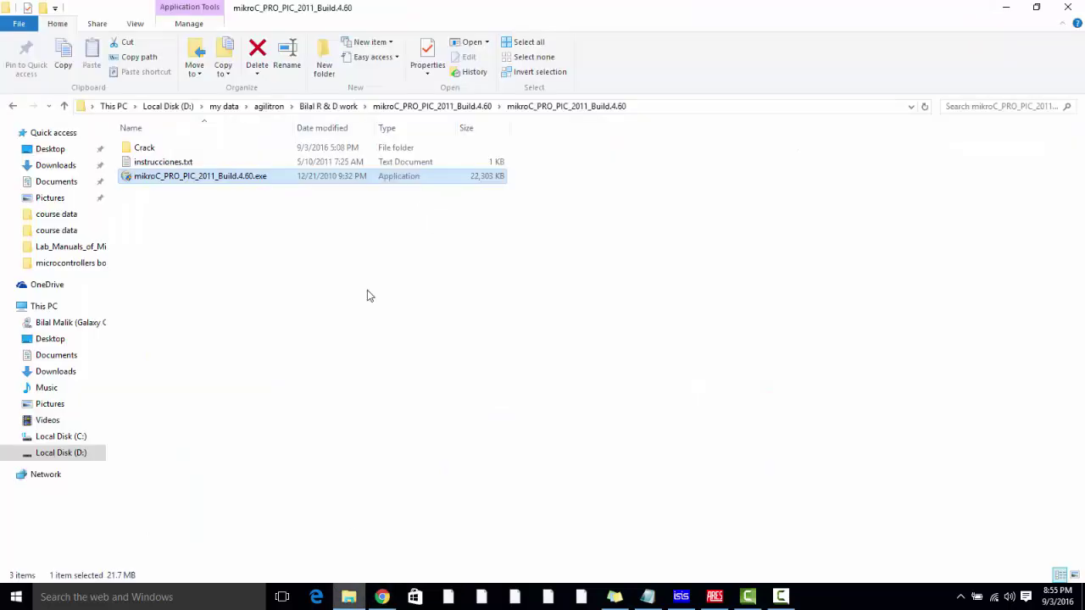
click(310, 250)
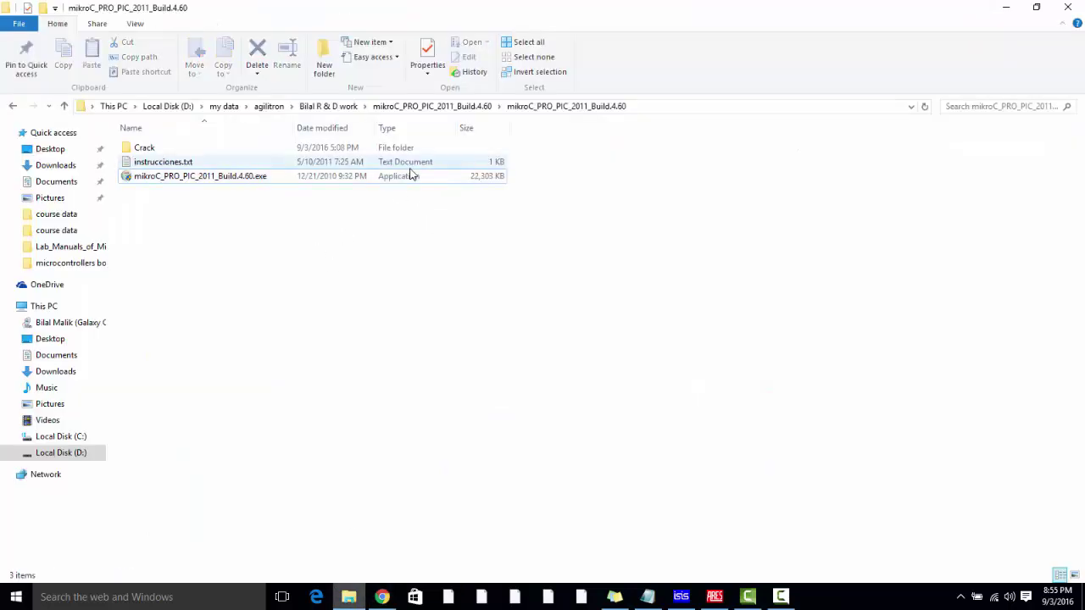
click(383, 178)
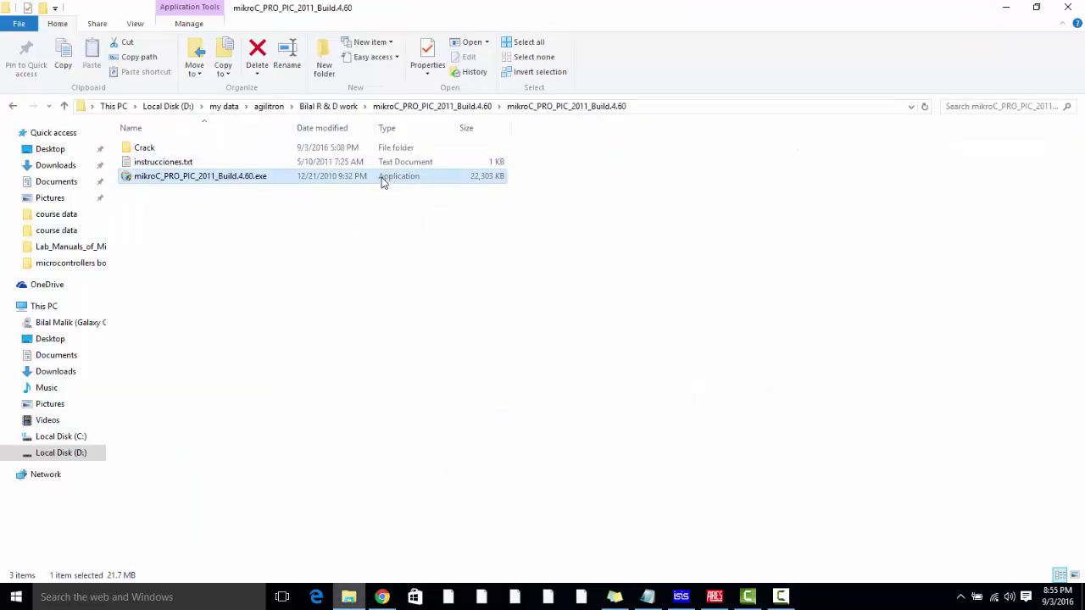
double_click(323, 178)
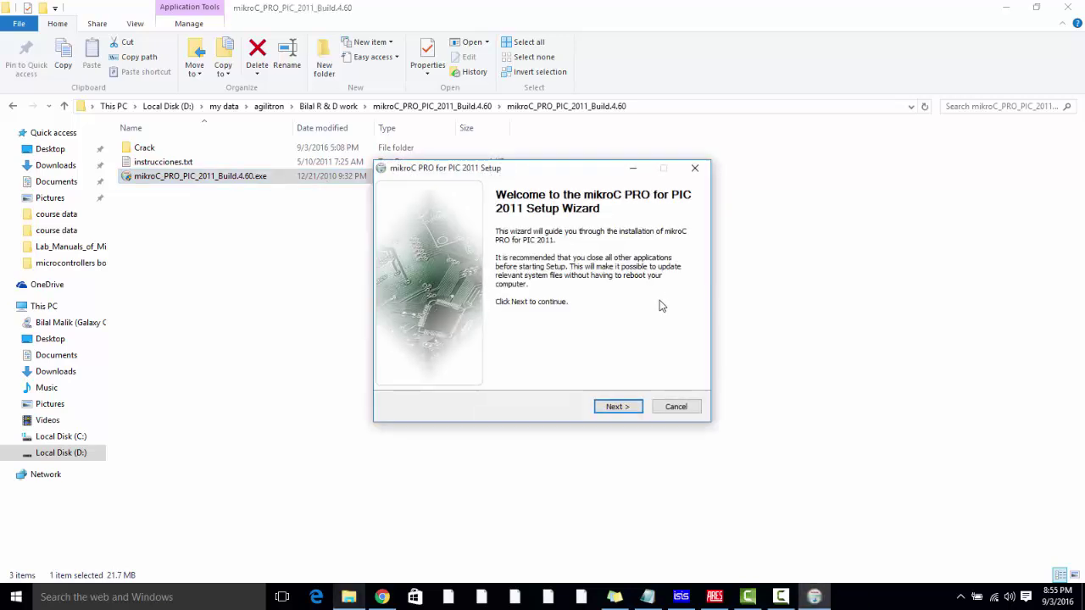
Step: Accept the license agreement in the setup wizard and keep the recommended installation for all users
click(617, 405)
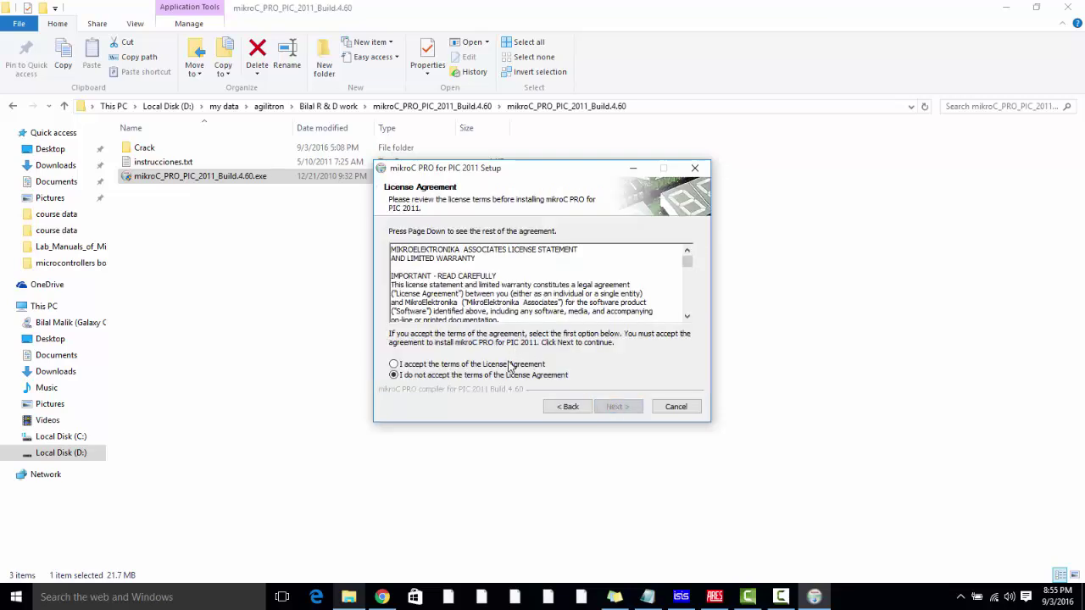
click(511, 365)
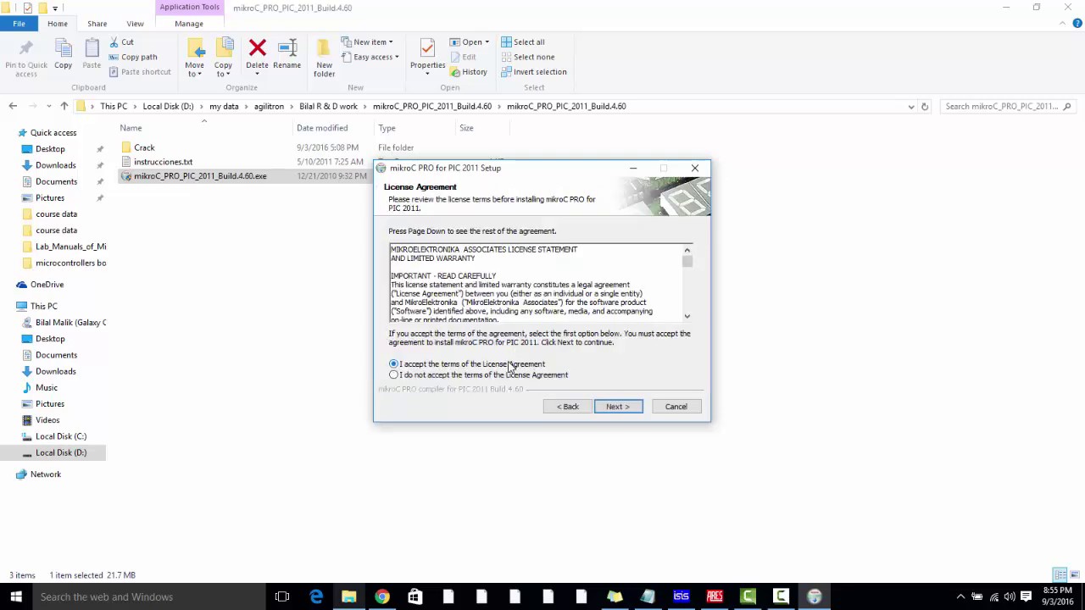
click(617, 408)
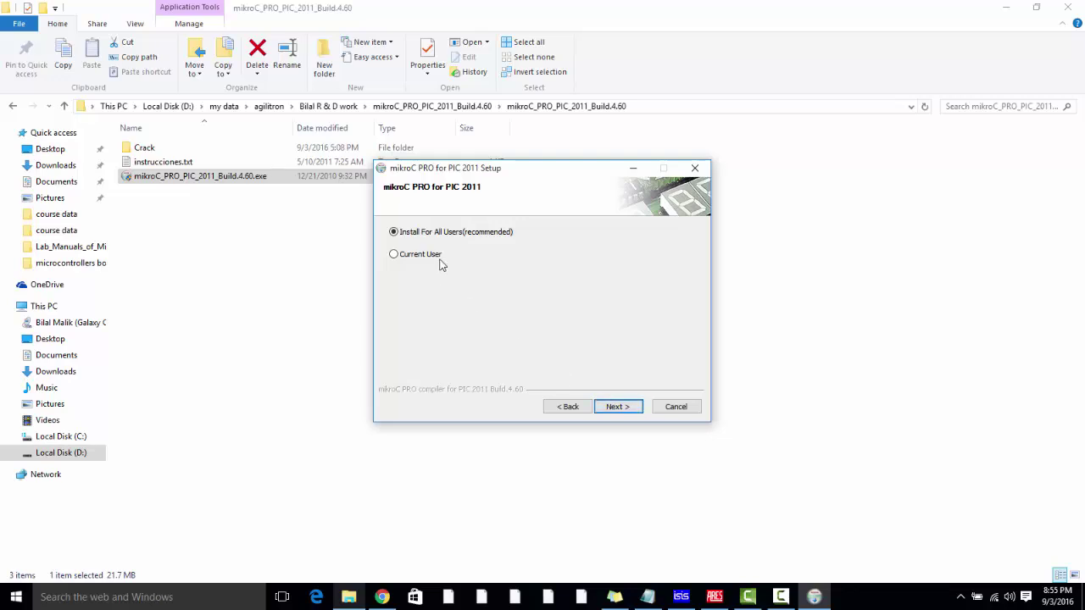
click(619, 408)
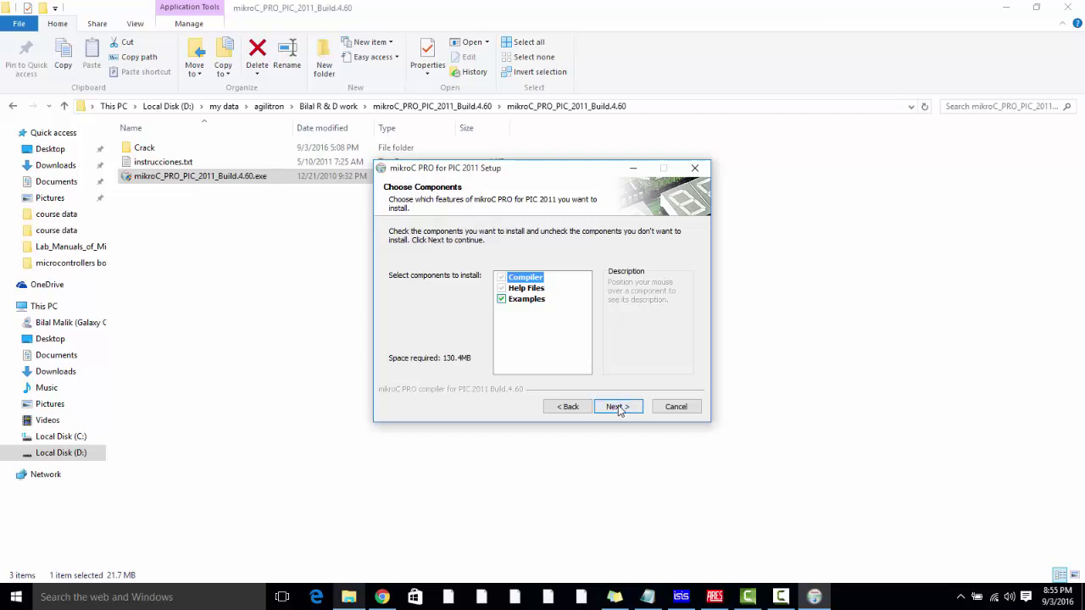
Step: Install the compiler, help files and examples in the default destination folder, declining to take over the '*.c' file associations
click(501, 300)
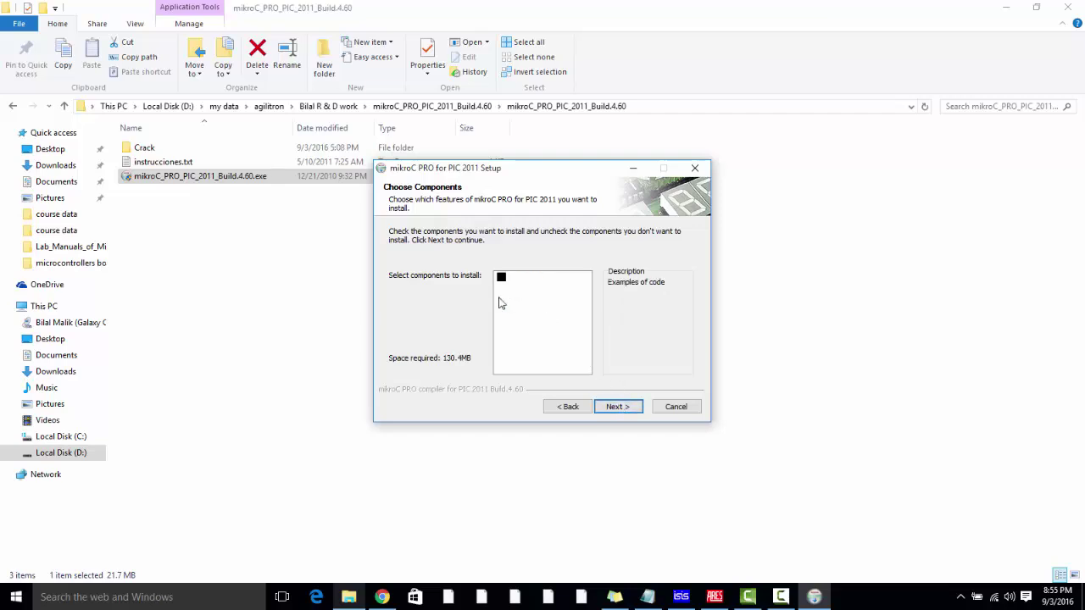
click(631, 409)
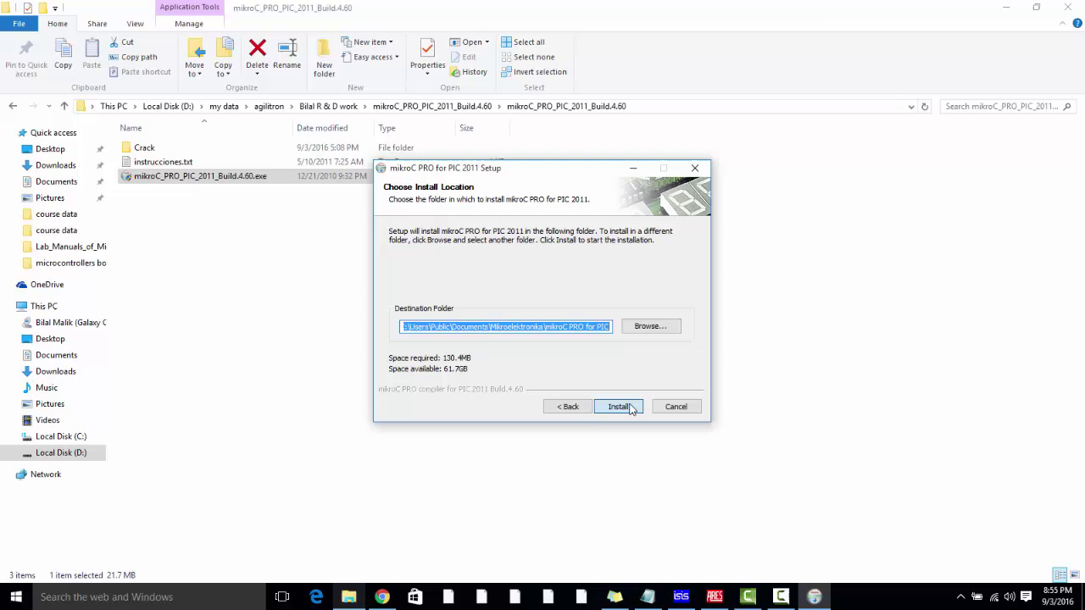
click(587, 324)
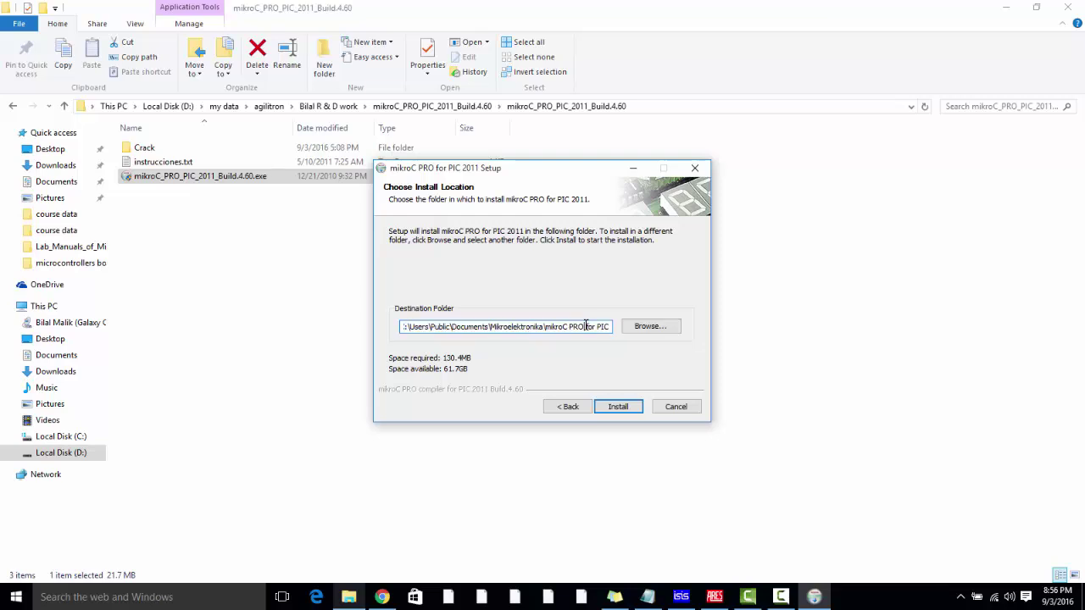
click(631, 413)
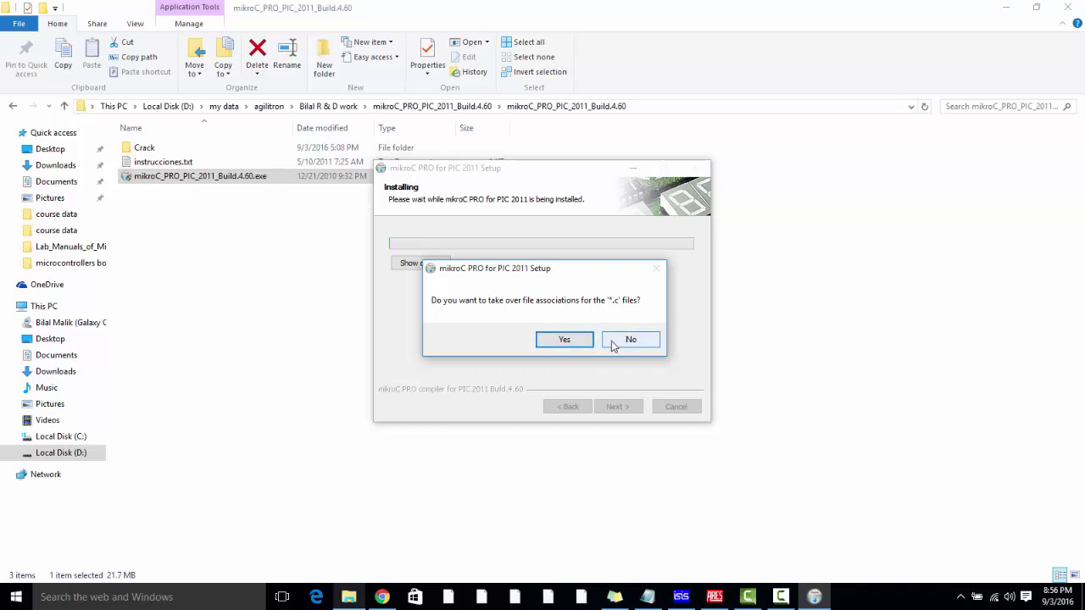
click(618, 341)
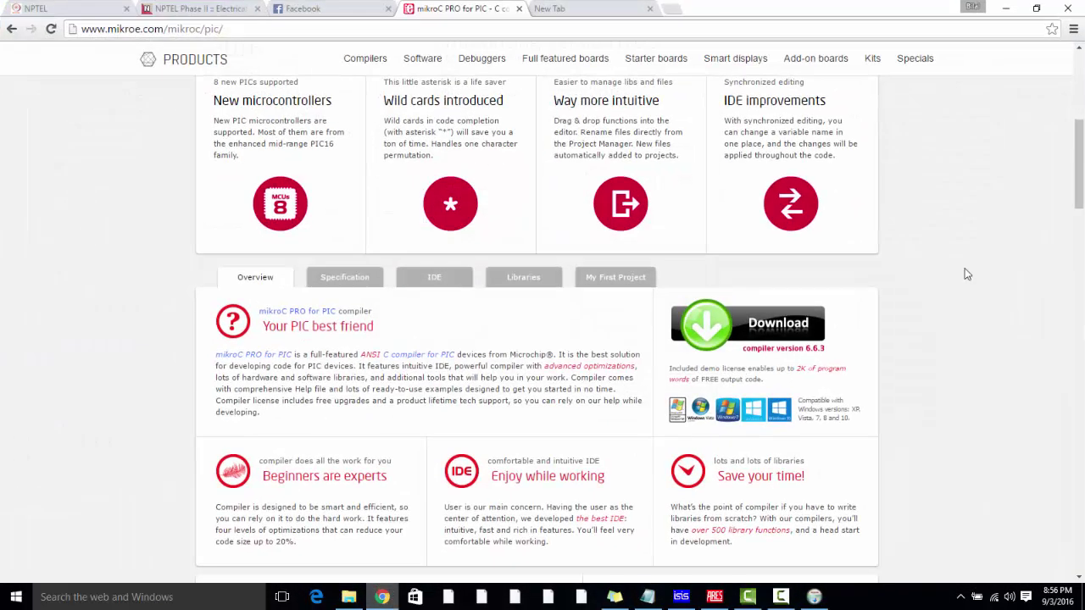
Step: Return to the setup wizard and finish it, declining mikroProg Suite For PIC v104 and the mikroProg Suite drivers
scroll(1060, 204, down, 1)
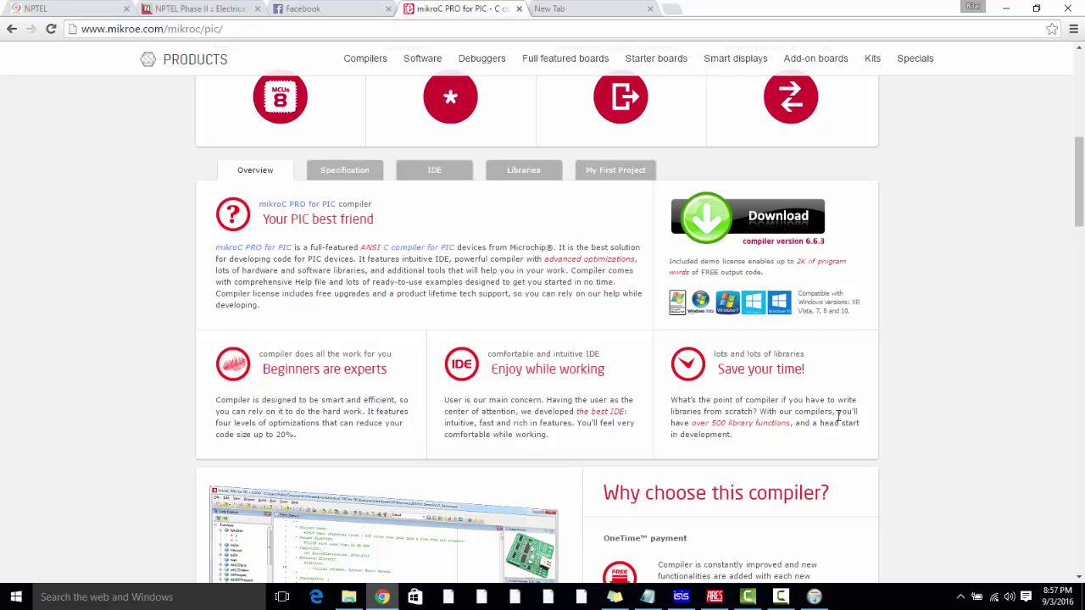
right_click(814, 597)
click(812, 595)
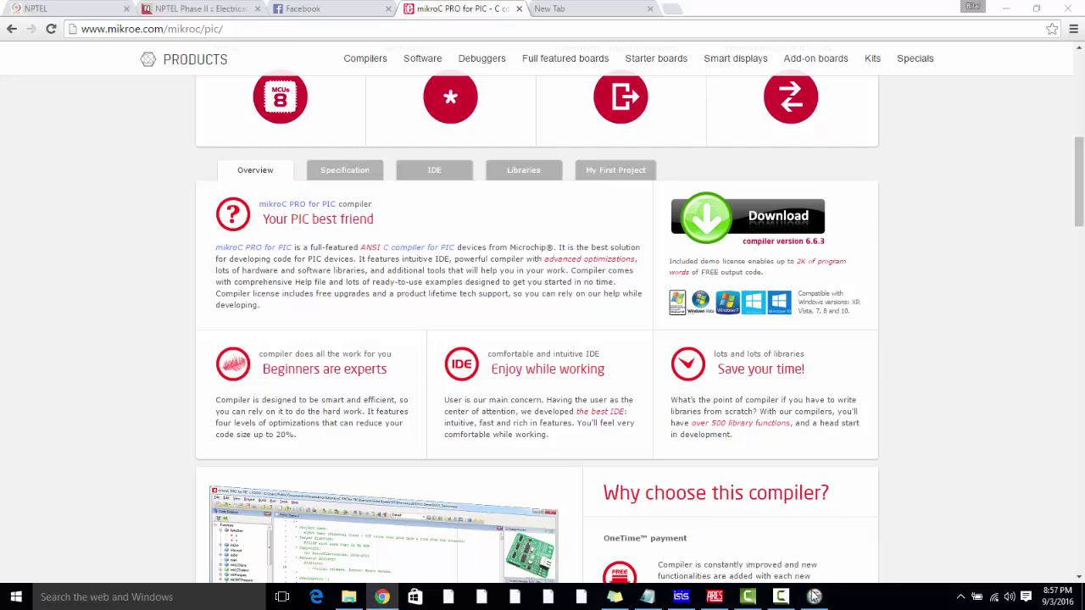
click(814, 597)
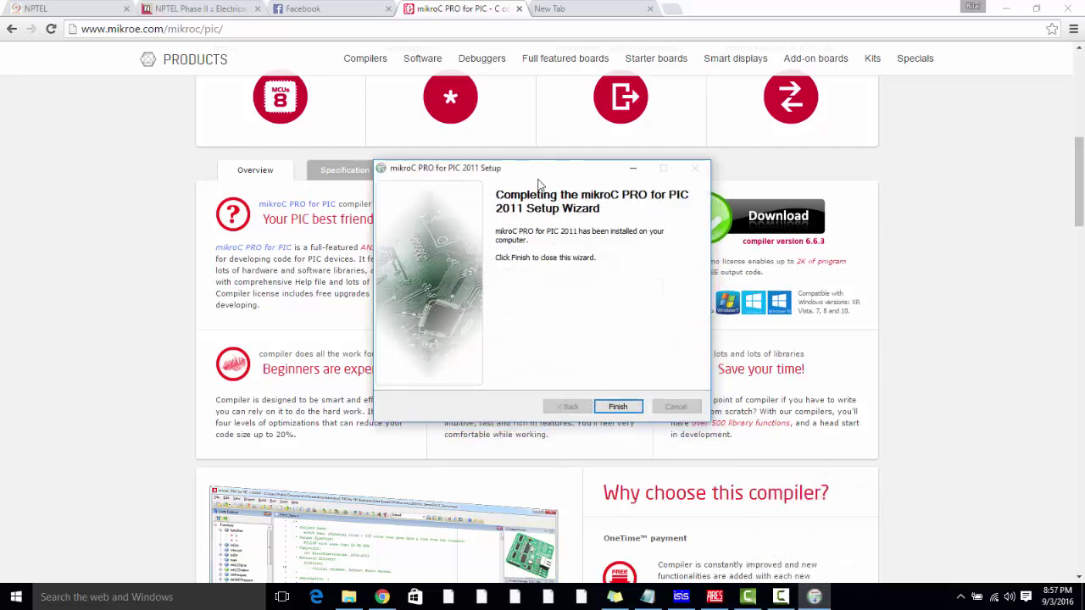
drag(530, 164, 493, 135)
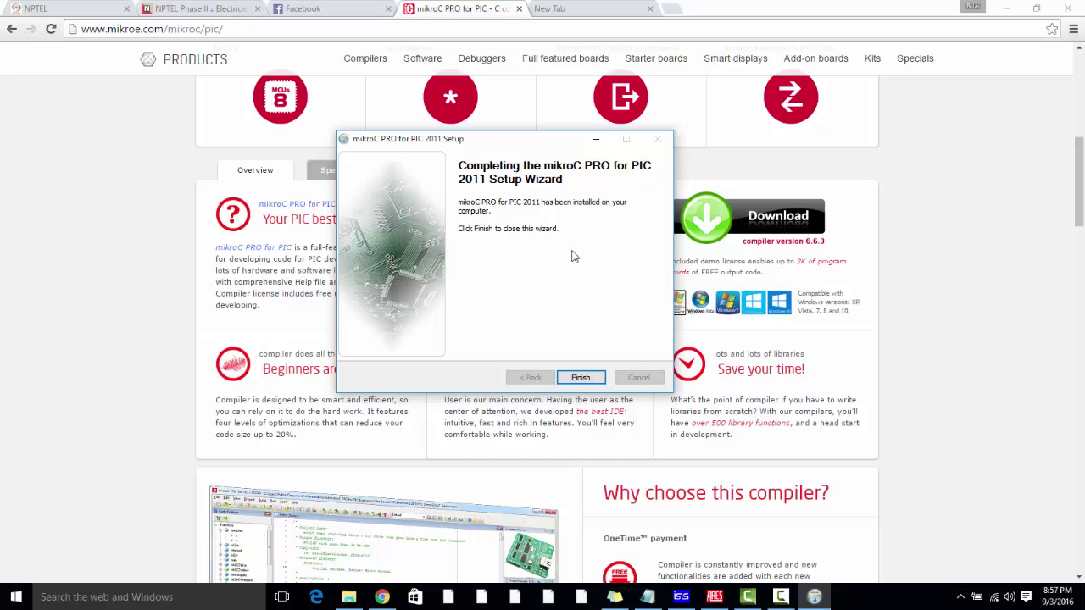
click(585, 379)
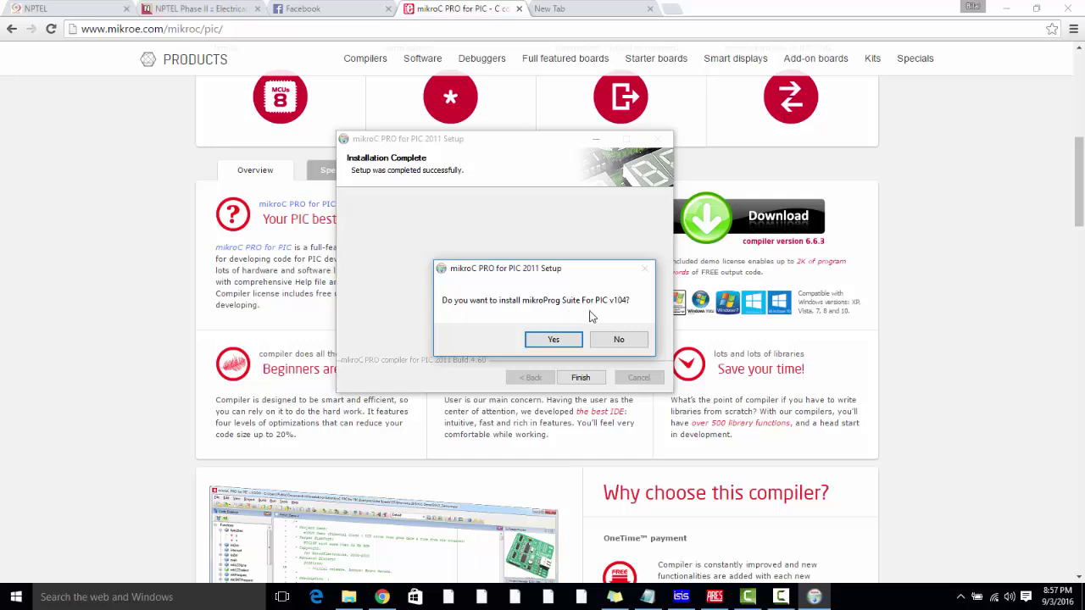
click(606, 339)
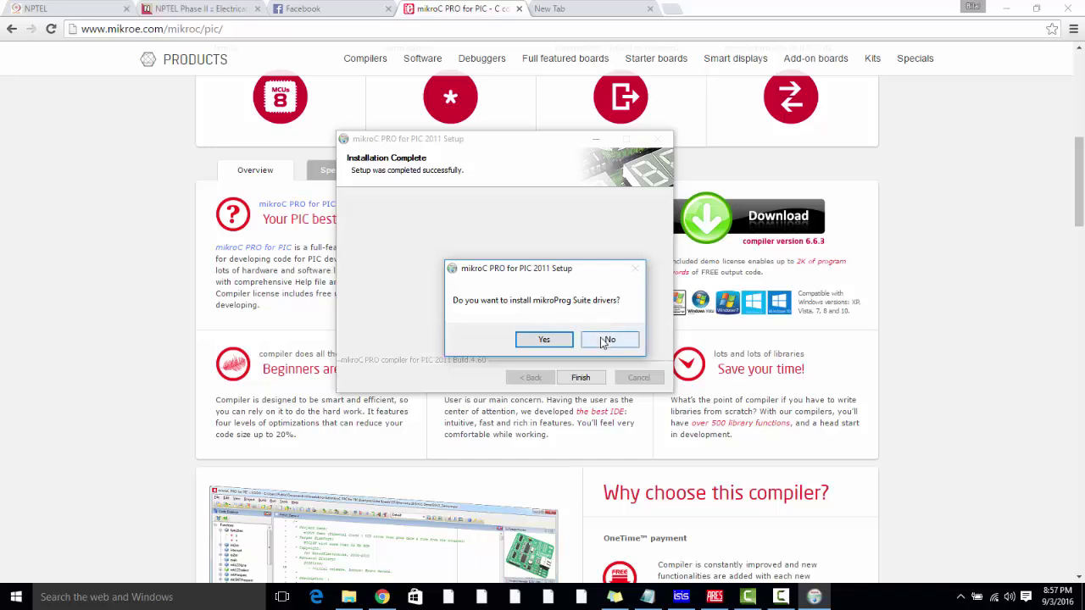
click(608, 341)
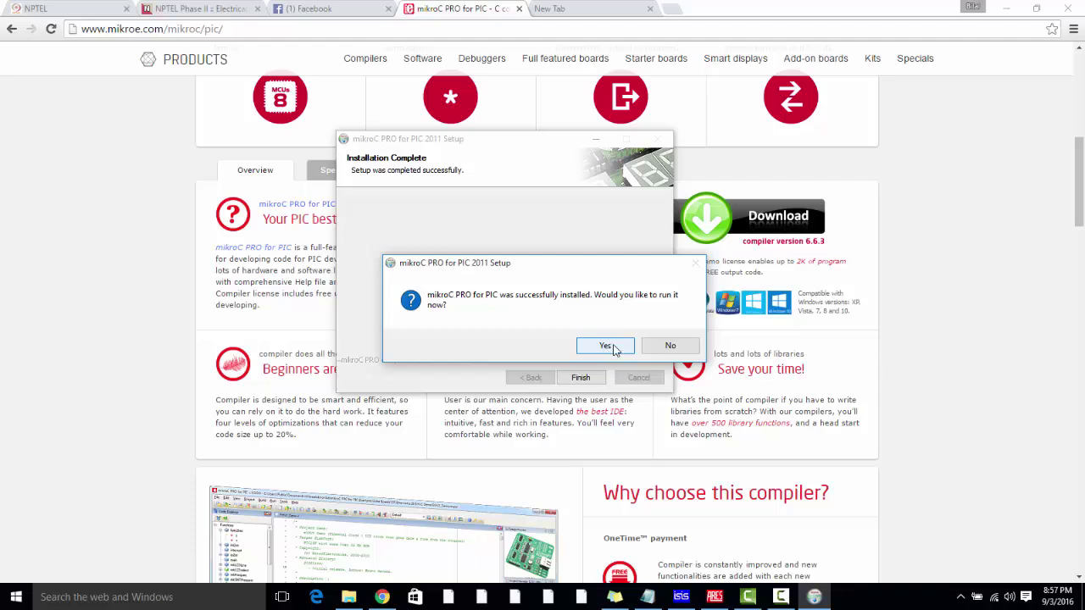
Step: Run the newly installed mikroC PRO for PIC, minimize the browser and maximize the compiler window
click(605, 346)
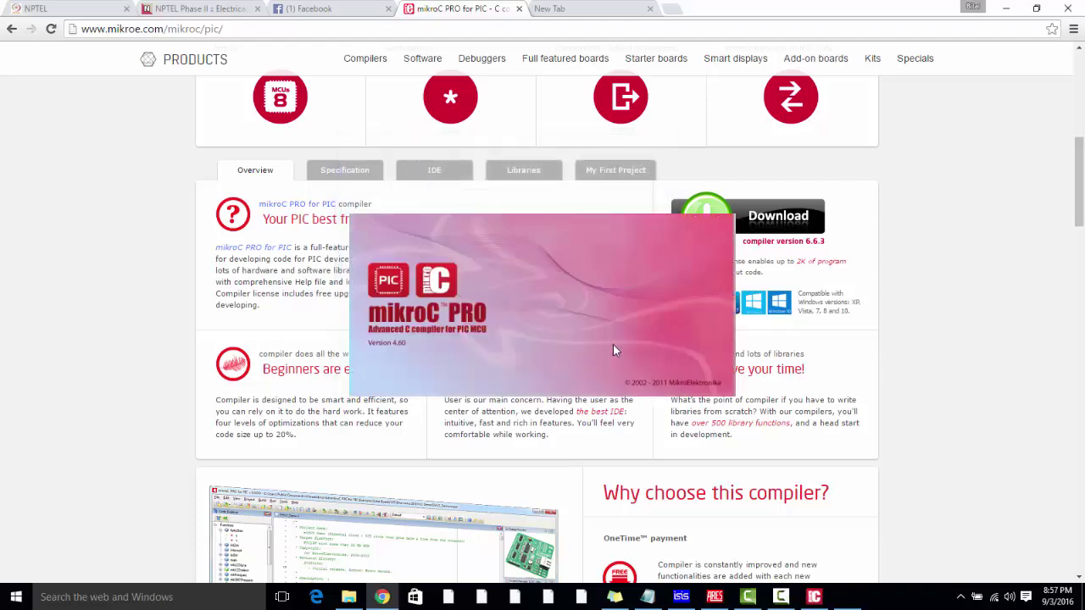
click(1005, 8)
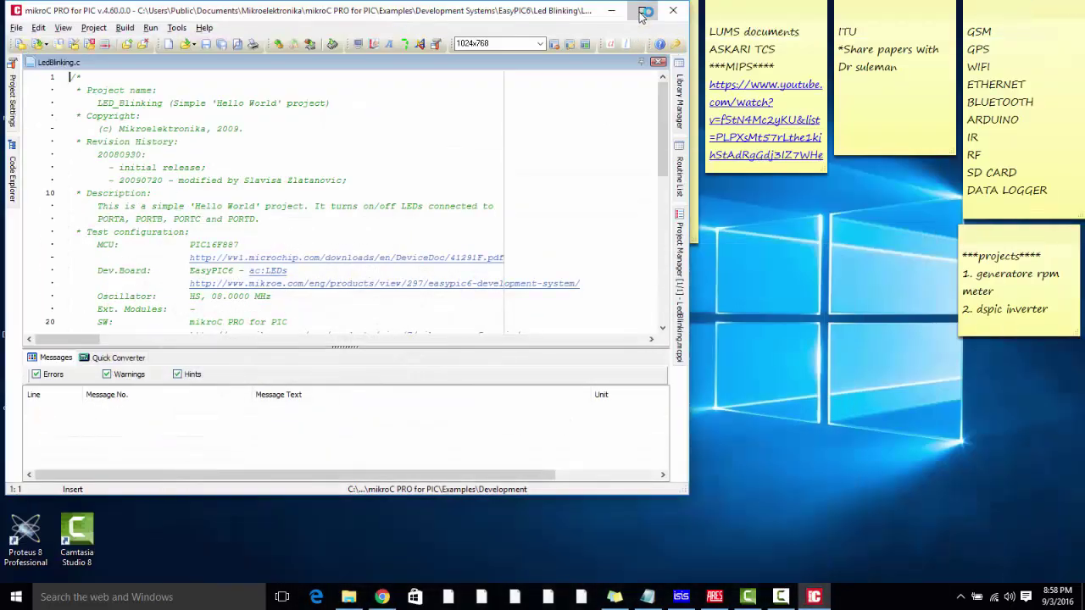
click(642, 15)
Step: Look through the LedBlinking.c example code and open the compiler's About information to check its registration
click(390, 212)
scroll(543, 237, down, 7)
scroll(542, 238, up, 7)
click(198, 22)
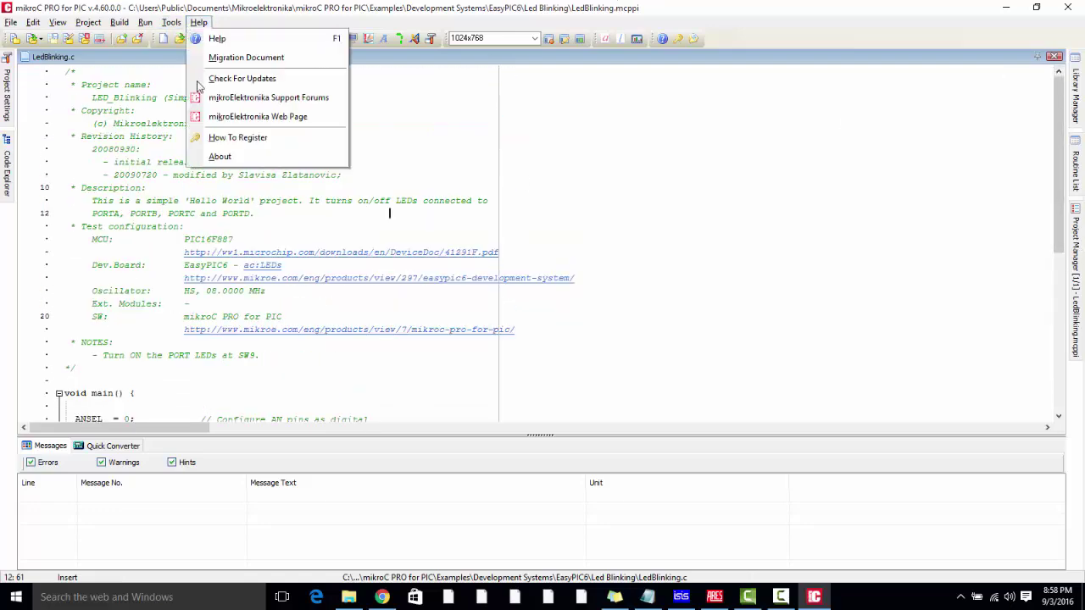
click(225, 158)
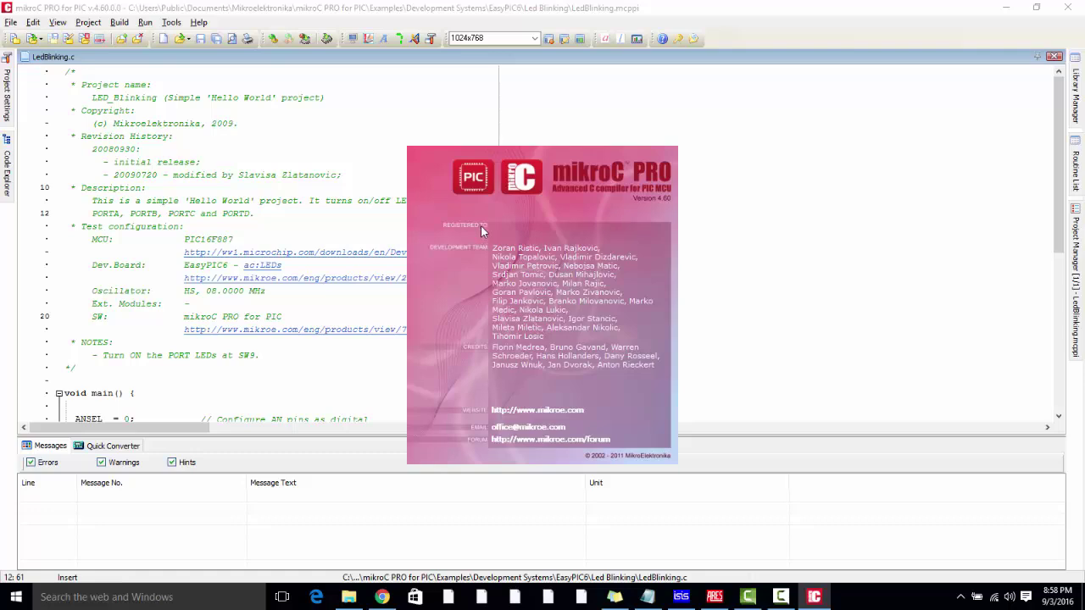